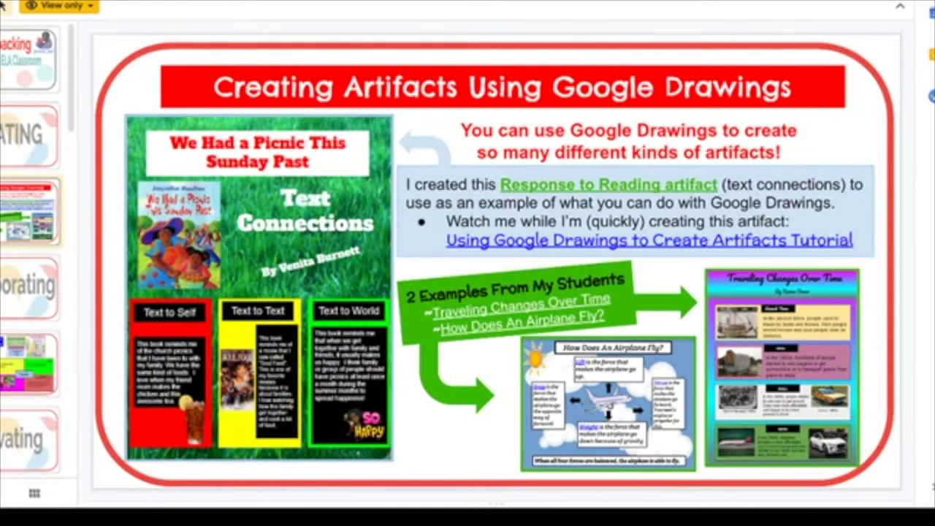
Step: Open the 'Using Google Drawings to Create Artifacts Tutorial' video and pause it at the start
{"action": "mouse_move", "coordinate": [511, 241]}
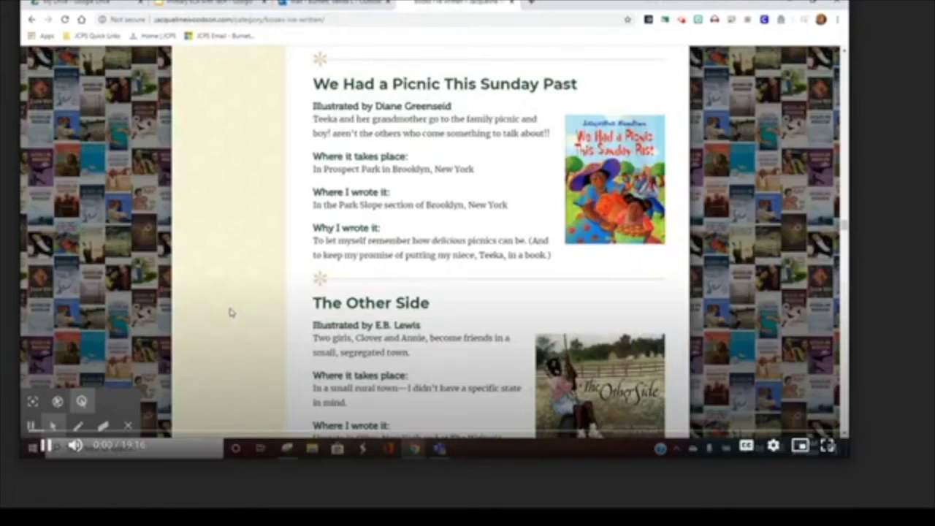
{"action": "left_click", "coordinate": [230, 313]}
Step: Resume the tutorial, select the book title 'We Had a Picnic This Sunday Past', and switch to My Drive
{"action": "left_click", "coordinate": [46, 445]}
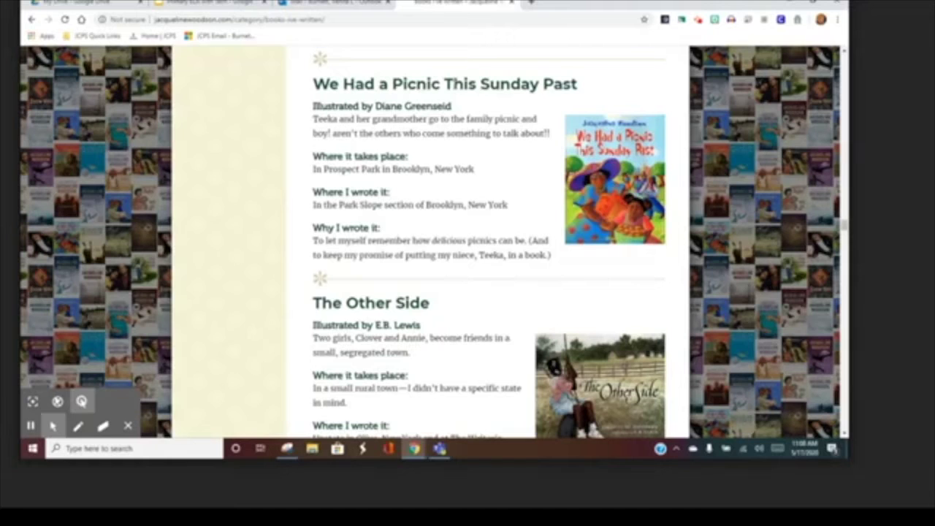
{"action": "triple_click", "coordinate": [464, 84]}
{"action": "key", "text": "ctrl+c"}
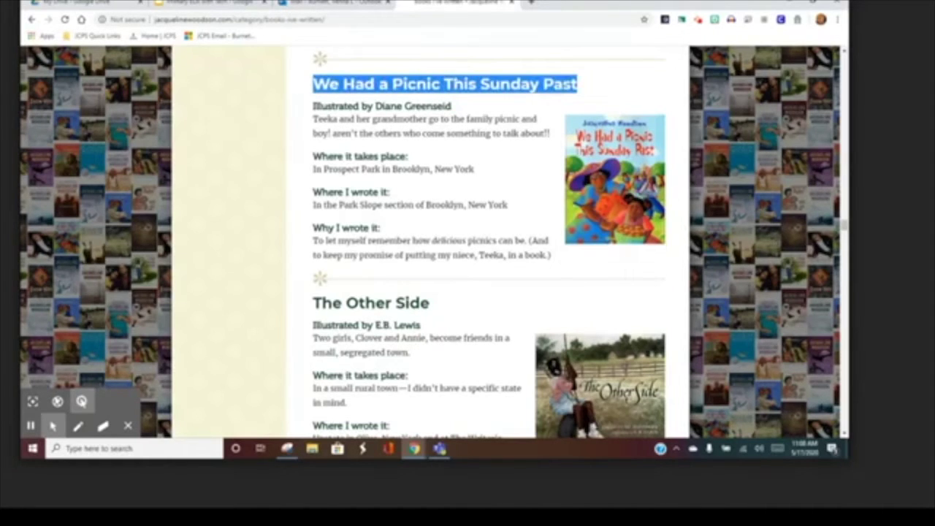
{"action": "left_click", "coordinate": [95, 4]}
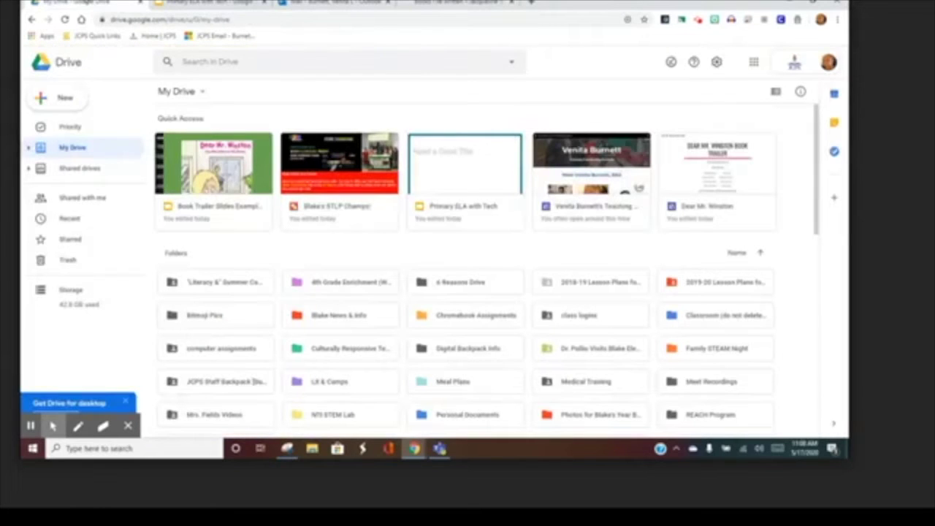
Step: Dismiss the new-folder prompt and create a blank Untitled drawing from Drive's New > More menu
{"action": "key", "text": "shift+f"}
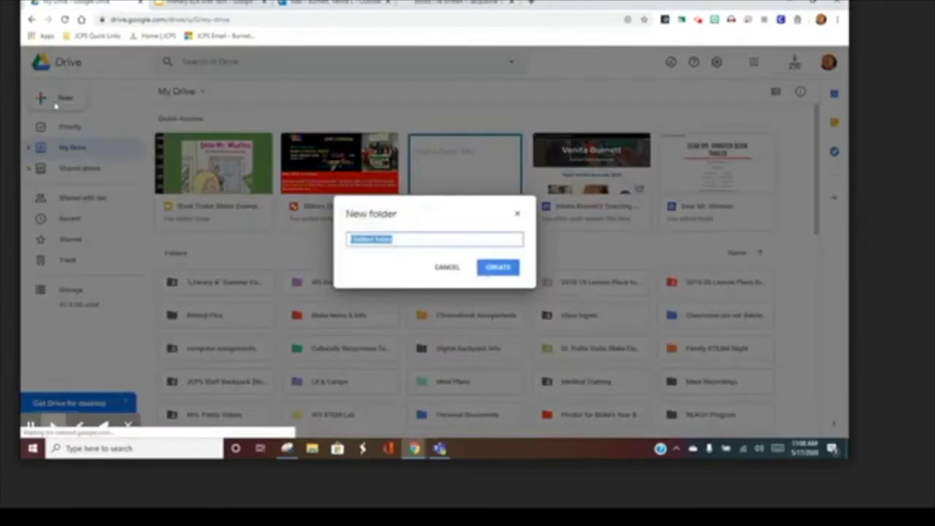
{"action": "left_click", "coordinate": [449, 269]}
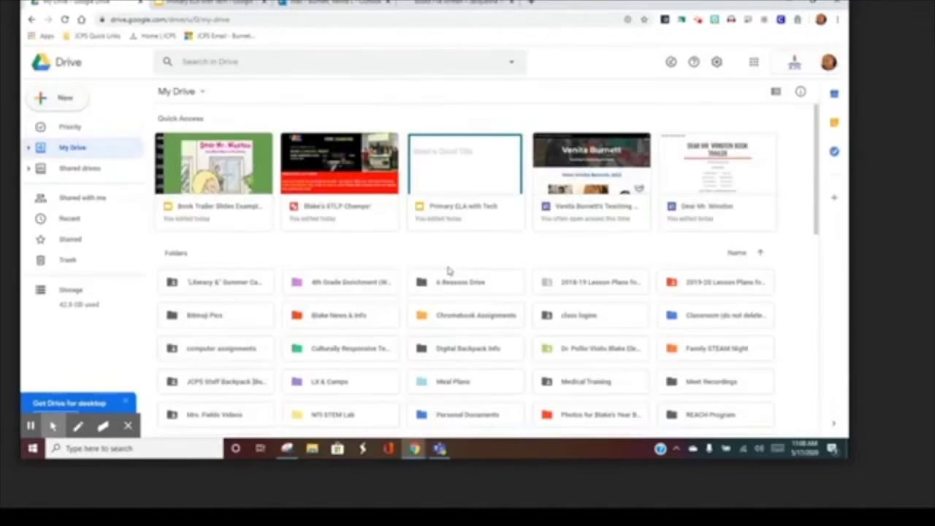
{"action": "left_click", "coordinate": [36, 101]}
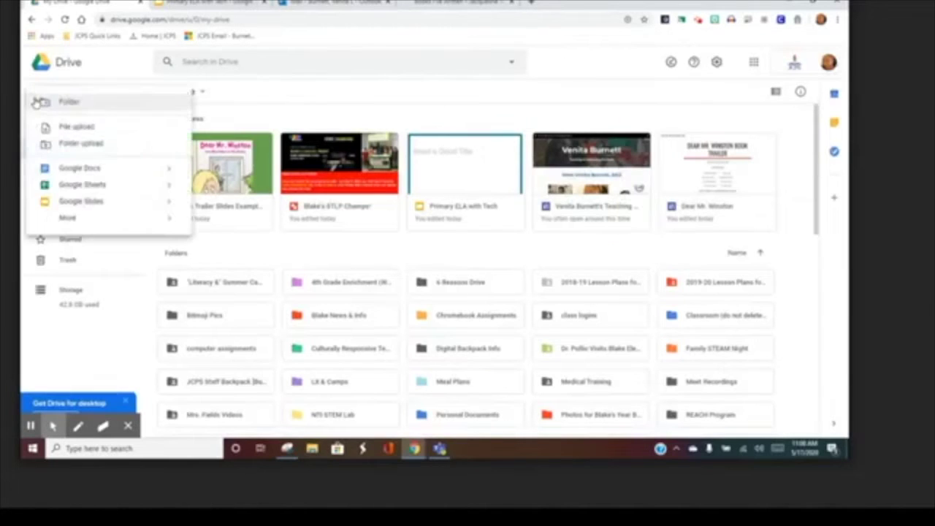
{"action": "mouse_move", "coordinate": [112, 219]}
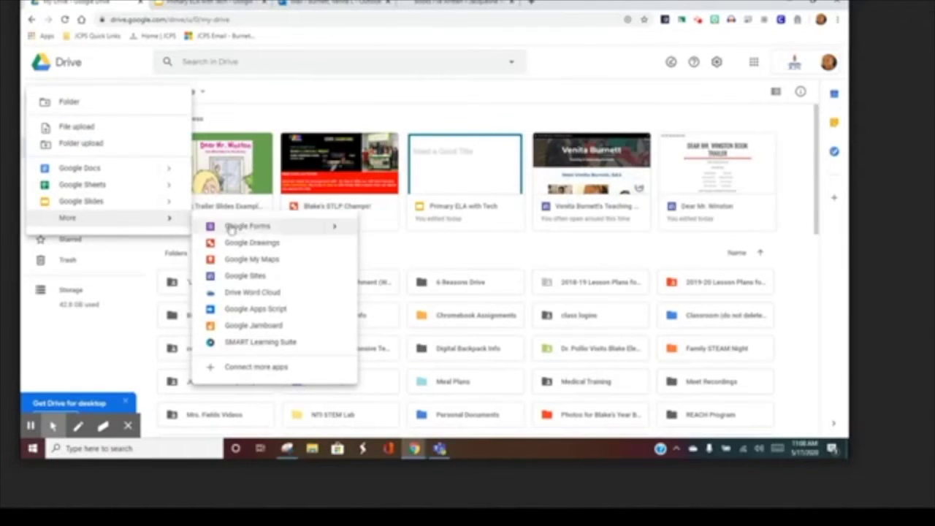
{"action": "left_click", "coordinate": [253, 242]}
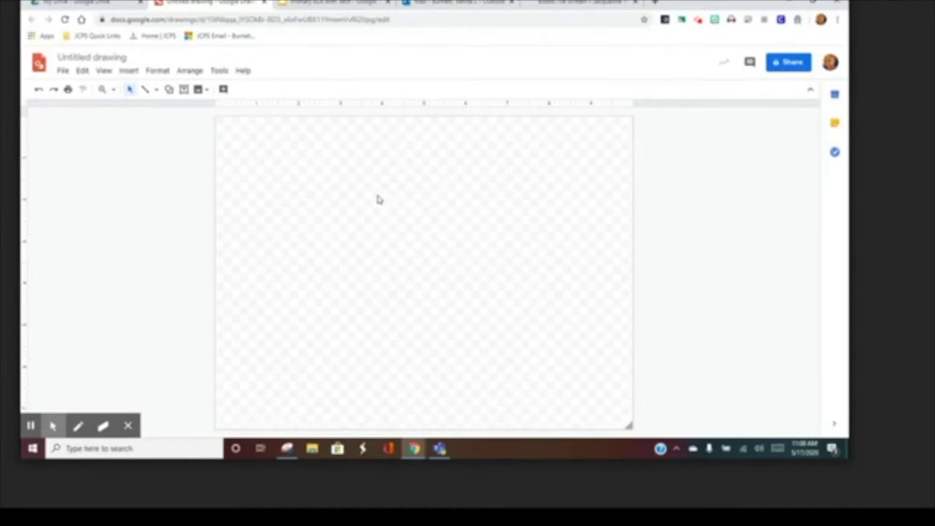
Step: Change the drawing's page setup from 10 × 7.5 to Custom 8.5 × 11 inches
{"action": "left_click", "coordinate": [64, 73]}
{"action": "left_click", "coordinate": [104, 367]}
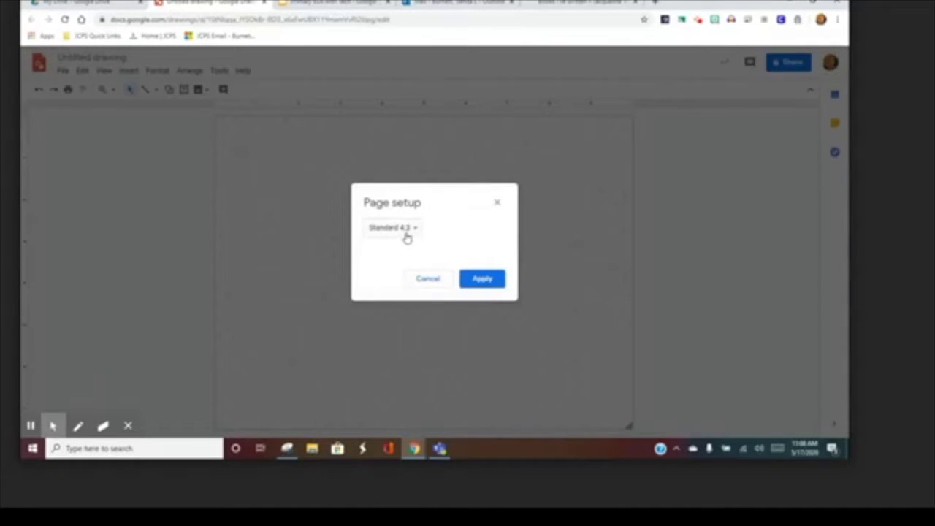
{"action": "left_click", "coordinate": [407, 236]}
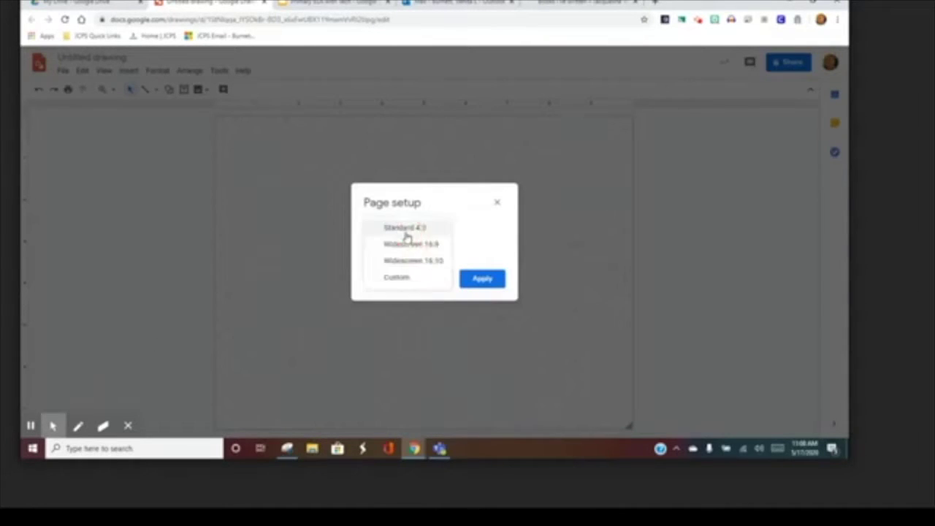
{"action": "left_click", "coordinate": [398, 278]}
{"action": "left_click", "coordinate": [389, 256]}
{"action": "key", "text": "BackSpace"}
{"action": "key", "text": "BackSpace"}
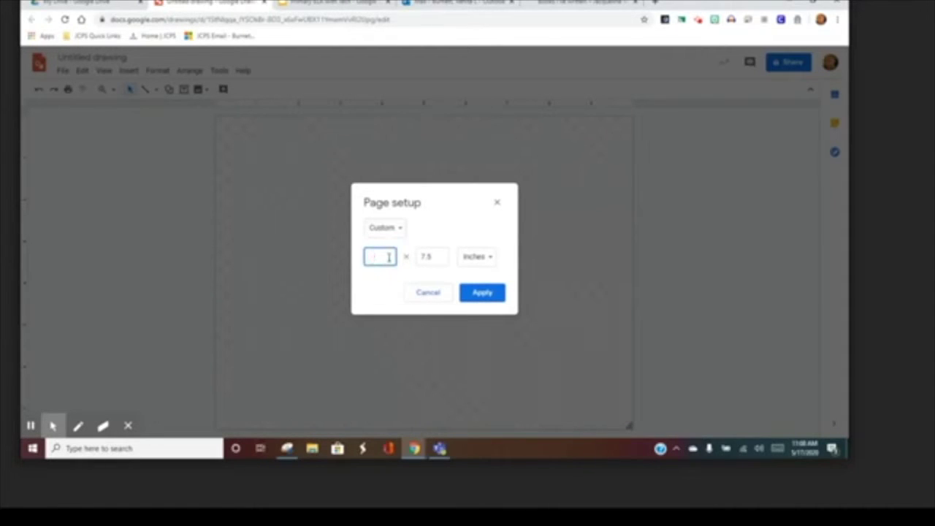
{"action": "type", "text": "8.5"}
{"action": "left_click", "coordinate": [431, 255]}
{"action": "double_click", "coordinate": [431, 255]}
{"action": "type", "text": "11"}
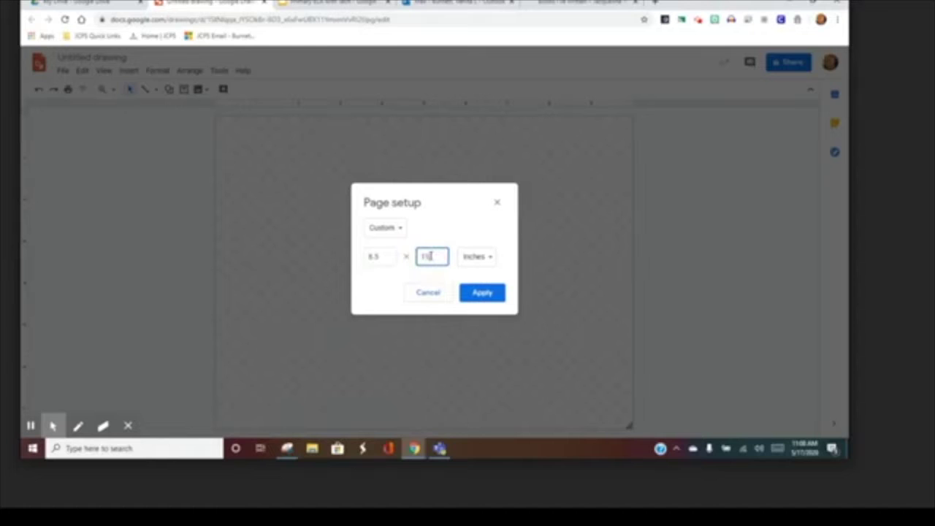
{"action": "left_click", "coordinate": [482, 293]}
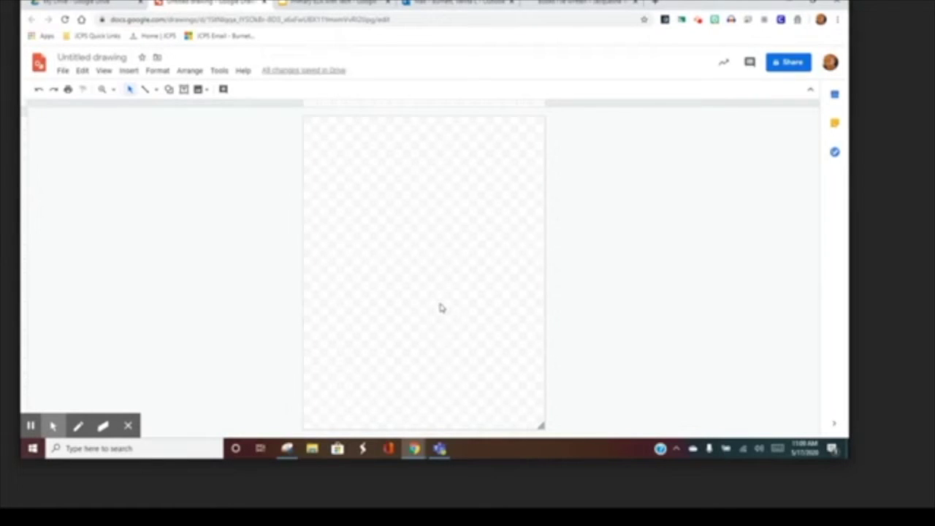
Step: Apply the yellow radial gradient swatch as the page background
{"action": "right_click", "coordinate": [418, 249]}
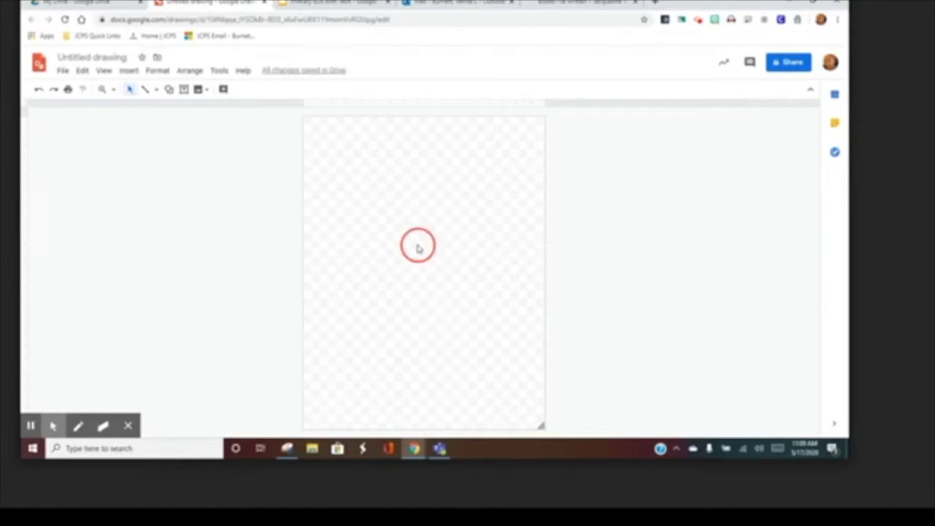
{"action": "mouse_move", "coordinate": [464, 352]}
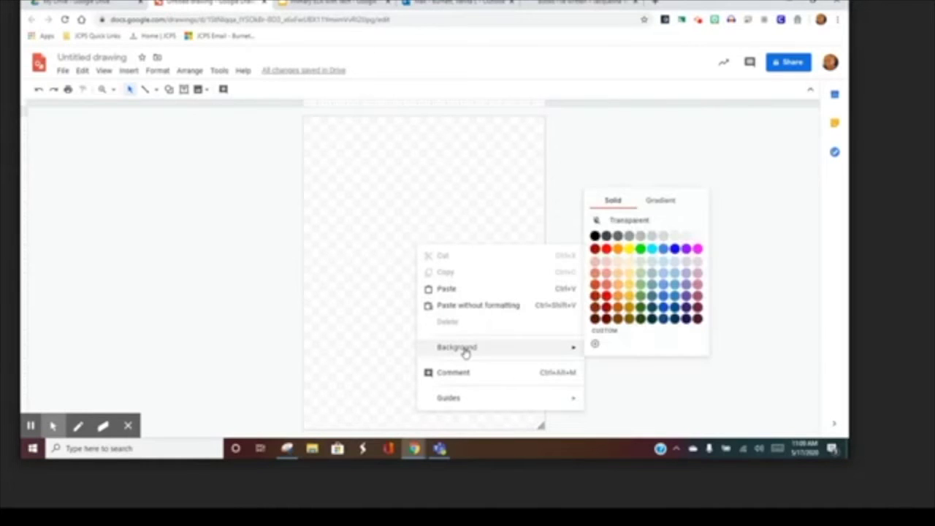
{"action": "left_click", "coordinate": [658, 206]}
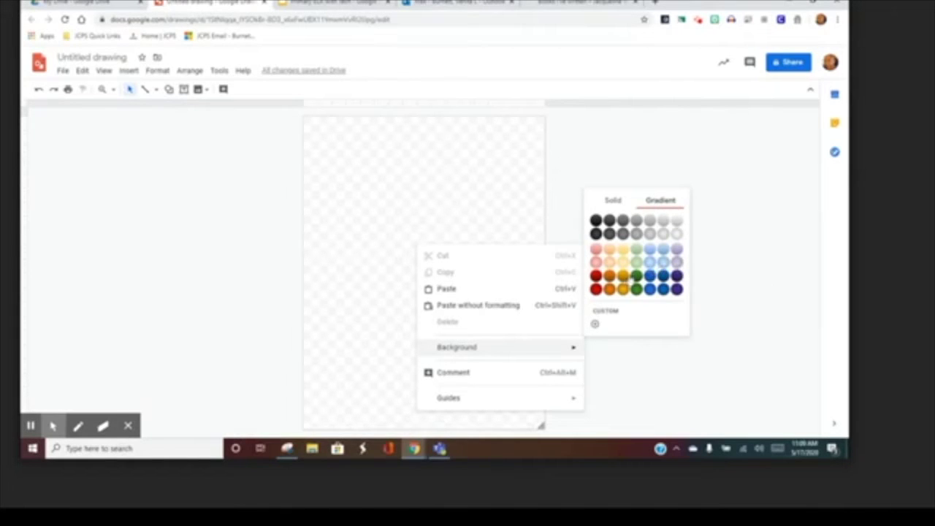
{"action": "left_click", "coordinate": [624, 275]}
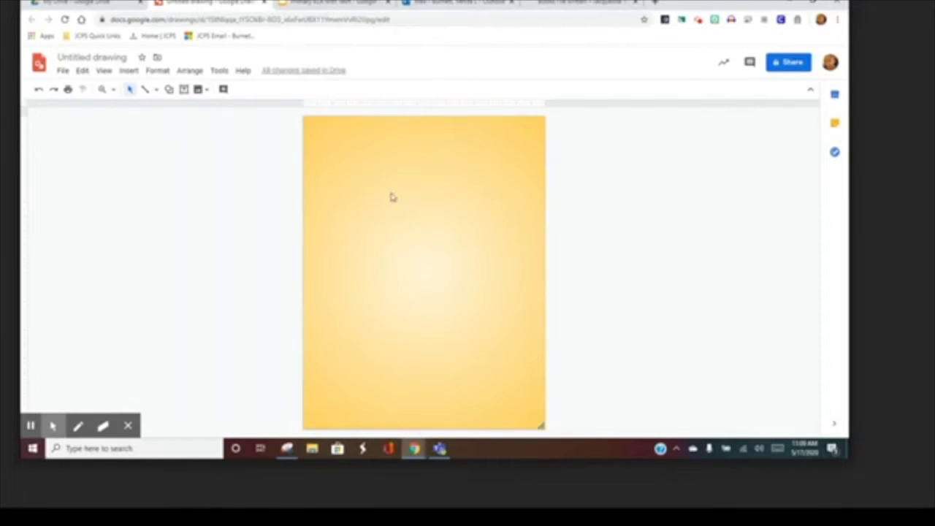
Step: Draw a text box across the page top and paste 'We Had a Picnic This Sunday Past' without its formatting
{"action": "left_click", "coordinate": [184, 90]}
{"action": "left_click_drag", "start_coordinate": [327, 137], "coordinate": [532, 165]}
{"action": "left_click", "coordinate": [402, 154]}
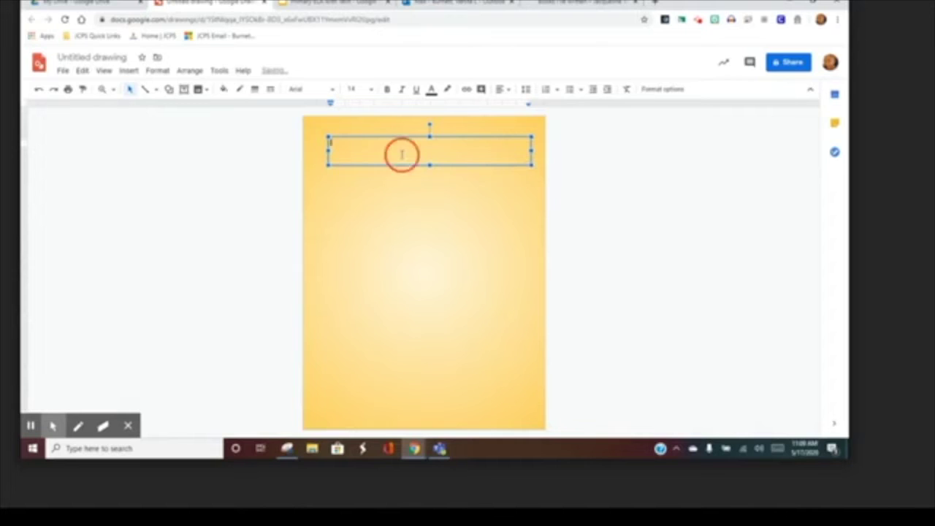
{"action": "key", "text": "ctrl+v"}
{"action": "key", "text": "Return"}
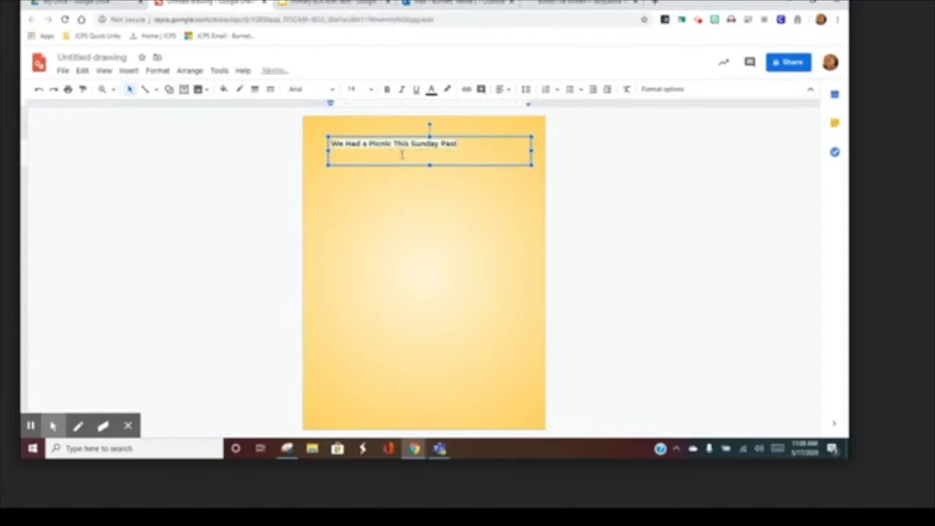
{"action": "left_click", "coordinate": [39, 89]}
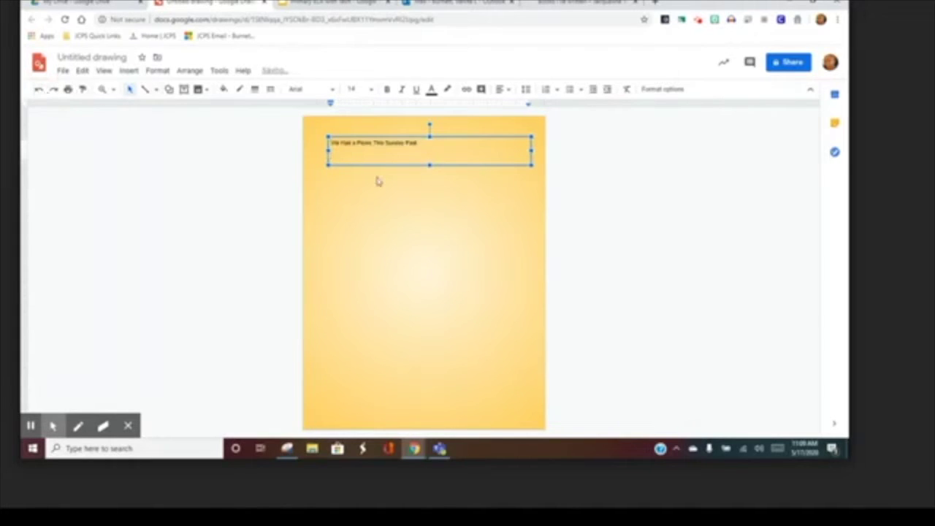
{"action": "left_click", "coordinate": [376, 143]}
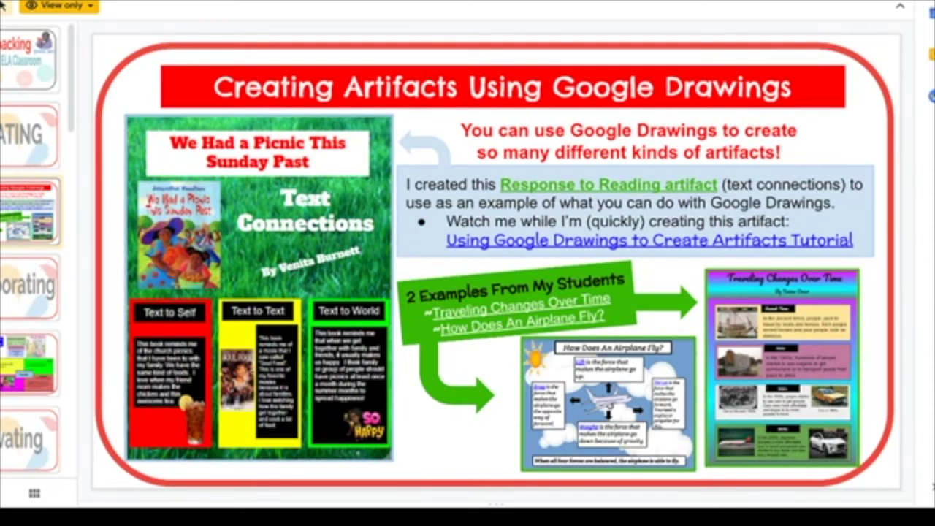
Step: Advance the talk to the 'Collaborating' section divider slide
{"action": "key", "text": "Down"}
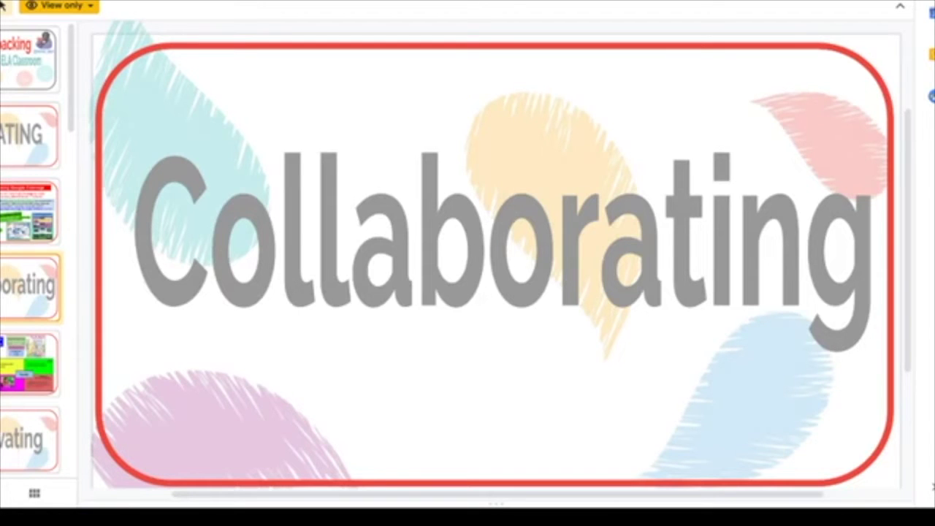
Step: Advance to the Creating Collaborative Vocabulary Slide Decks slide
{"action": "key", "text": "Down"}
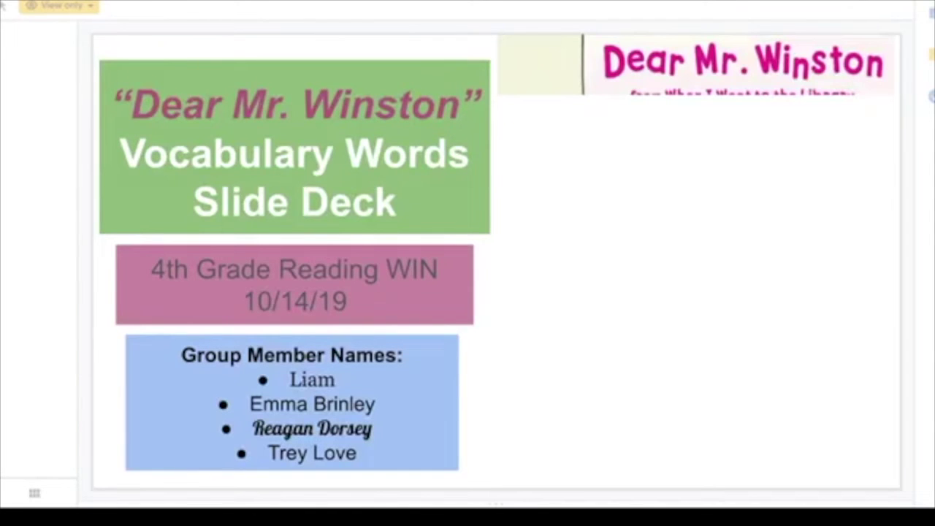
Step: Step through the student word slides: Peculiar, Fault, Borrow, Reference, Fainted and Genuine
{"action": "key", "text": "Down"}
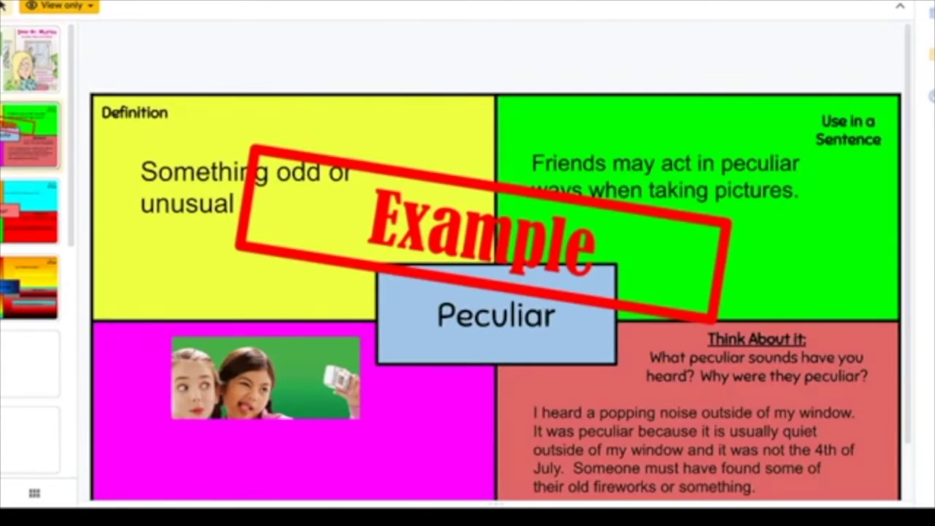
{"action": "key", "text": "Down"}
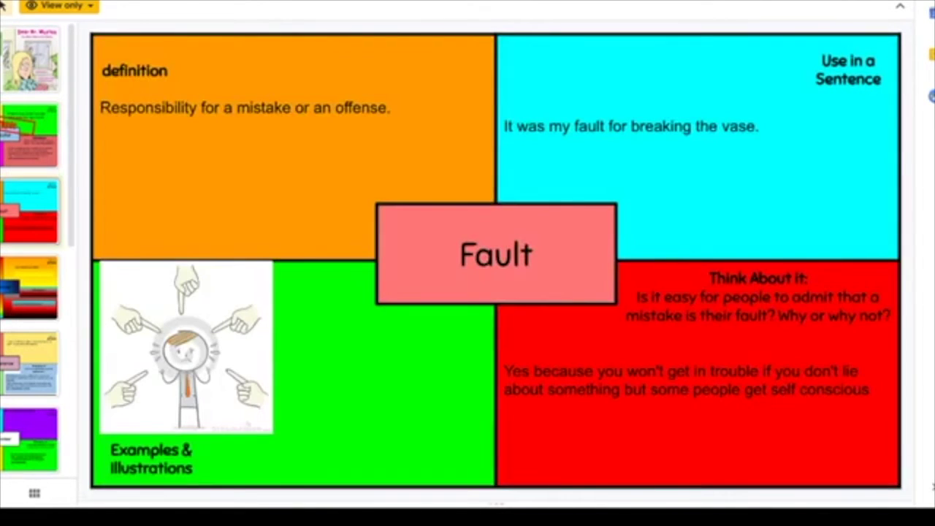
{"action": "key", "text": "Down"}
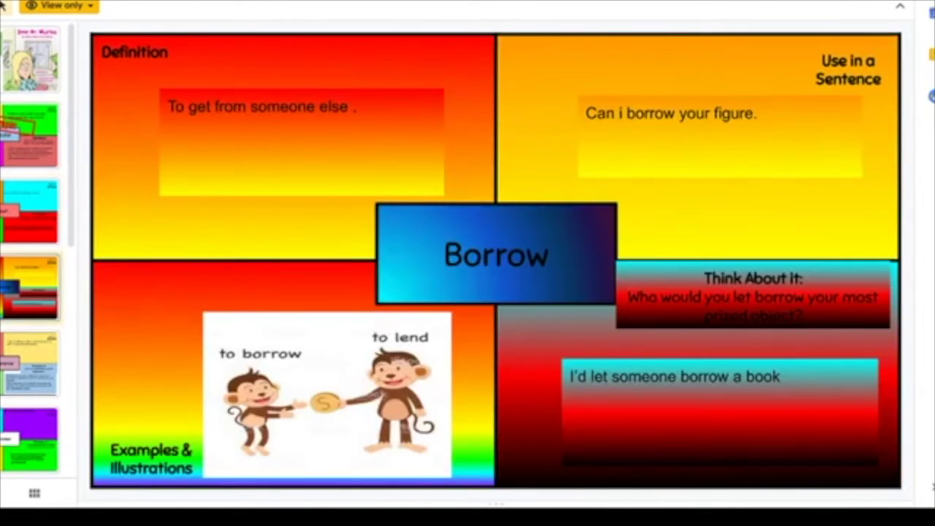
{"action": "key", "text": "Down"}
{"action": "key", "text": "Down"}
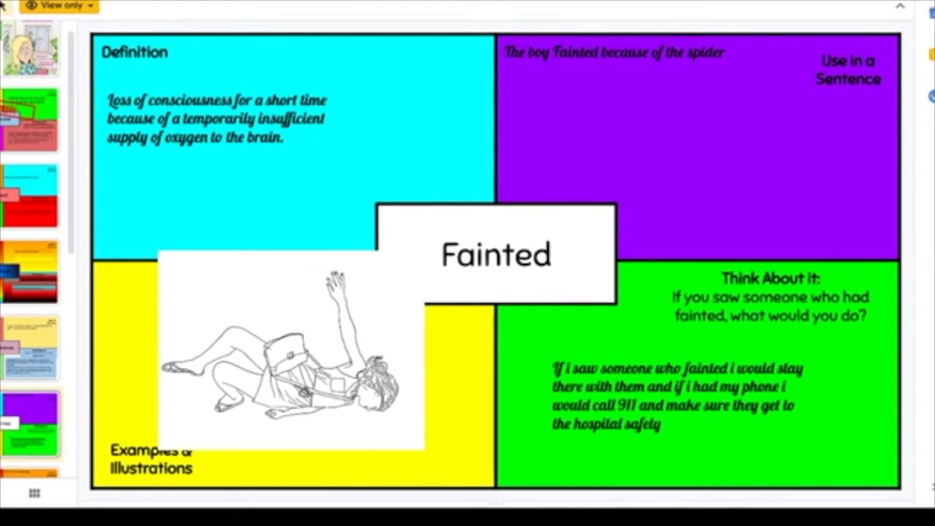
{"action": "key", "text": "Down"}
{"action": "key", "text": "Down"}
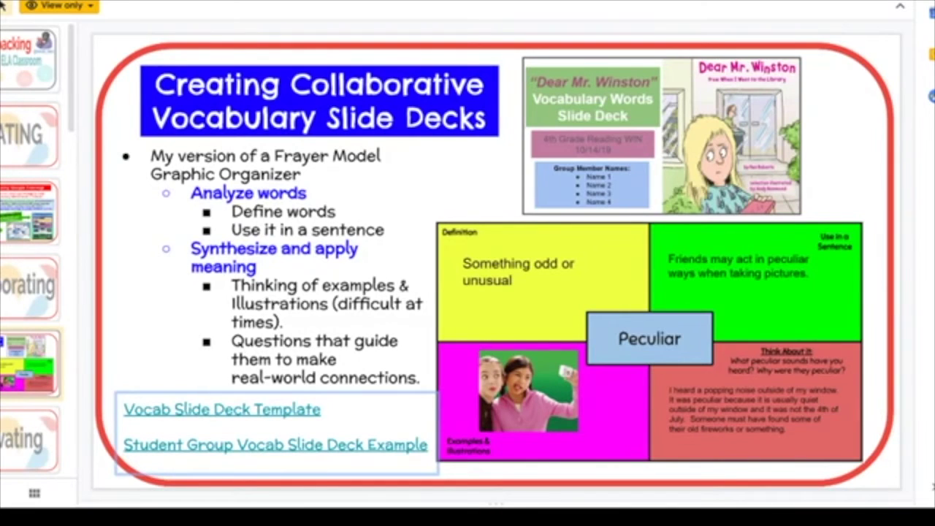
Step: Select the Vocab Slide Deck Template link and open the template from its link preview
{"action": "left_click_drag", "start_coordinate": [233, 409], "coordinate": [333, 409]}
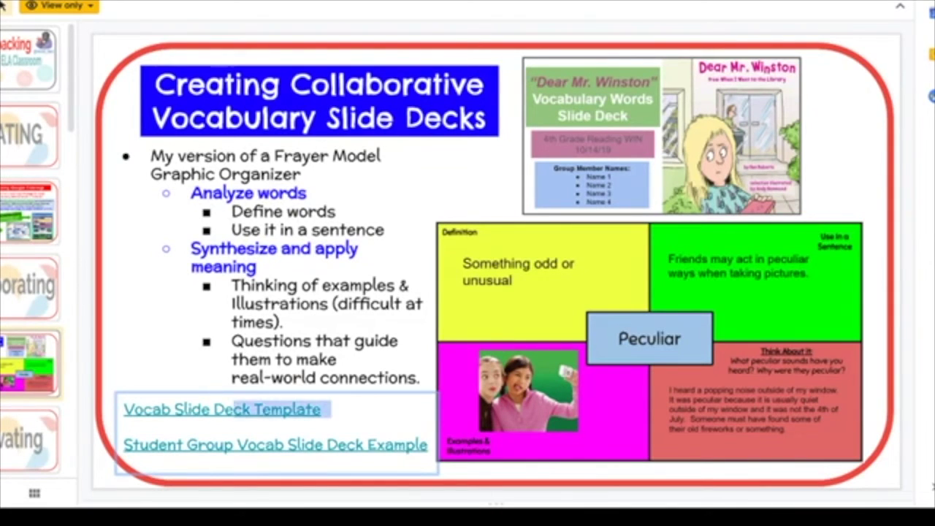
{"action": "left_click", "coordinate": [292, 409]}
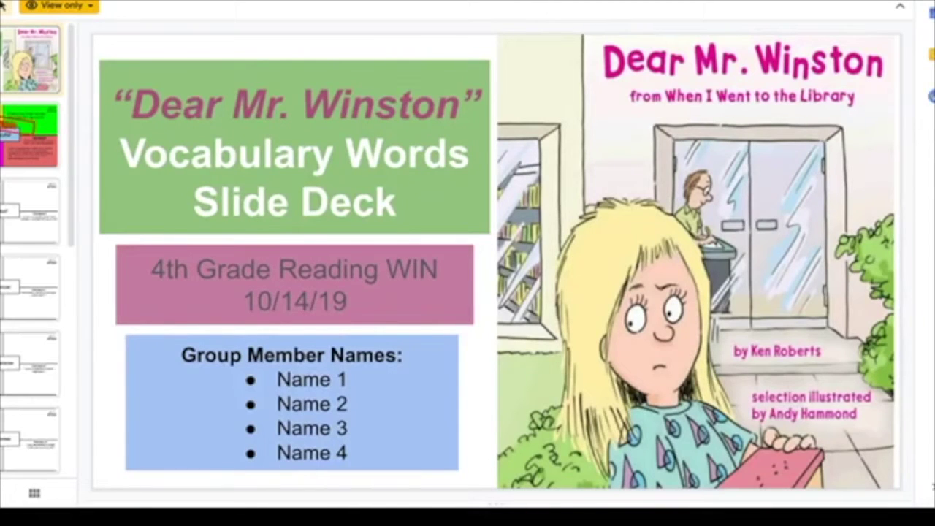
Step: Browse the Frayer vocabulary slides from Peculiar through Instead, then step back to Borrow
{"action": "key", "text": "Down"}
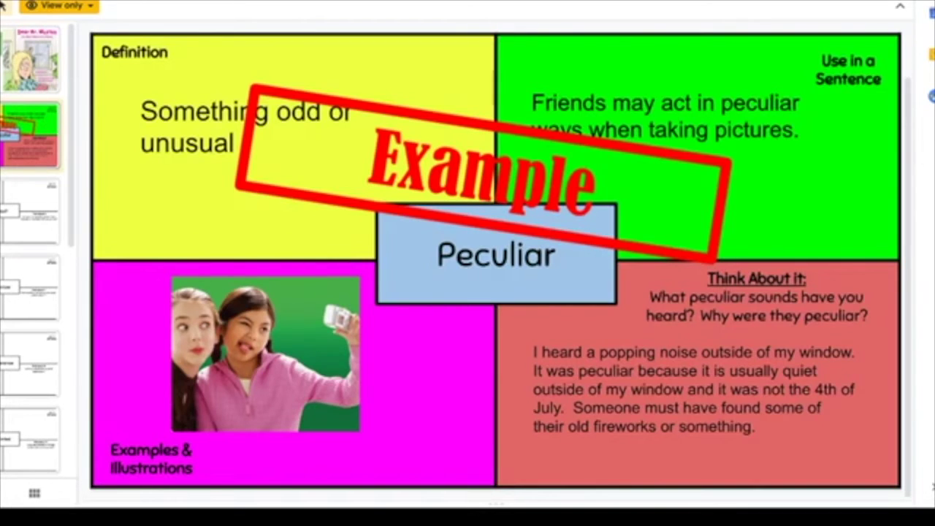
{"action": "key", "text": "Down"}
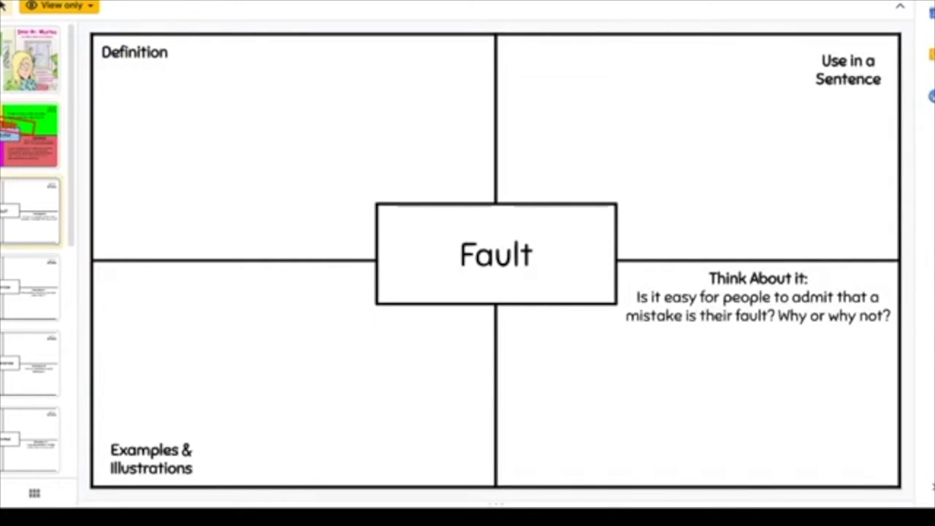
{"action": "key", "text": "Down"}
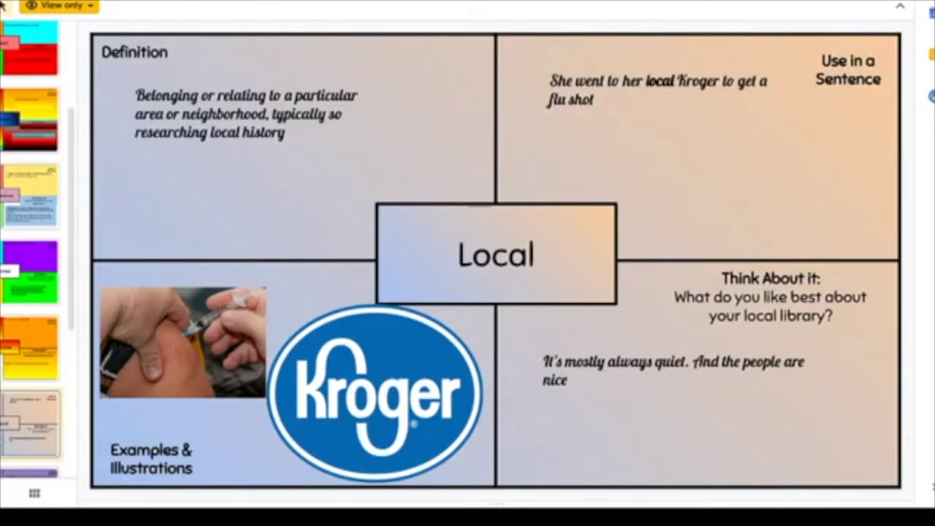
{"action": "key", "text": "Down"}
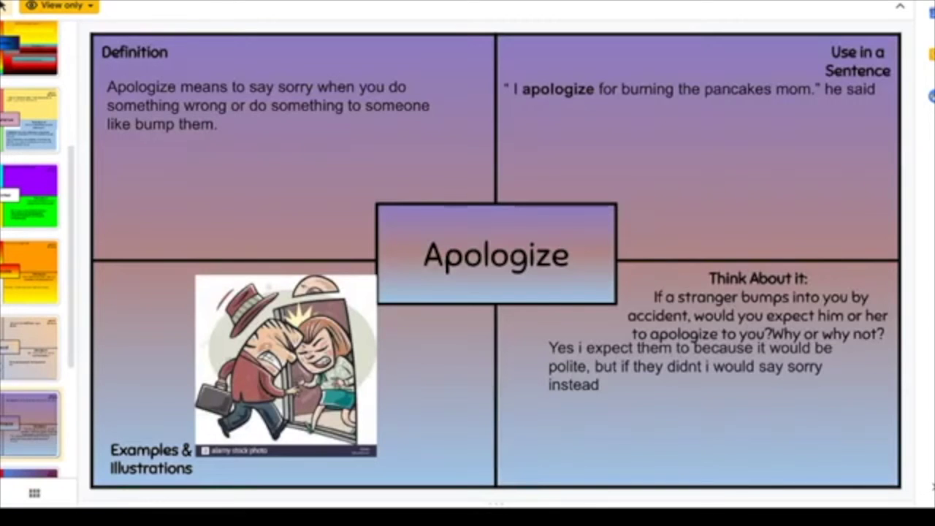
{"action": "key", "text": "Down"}
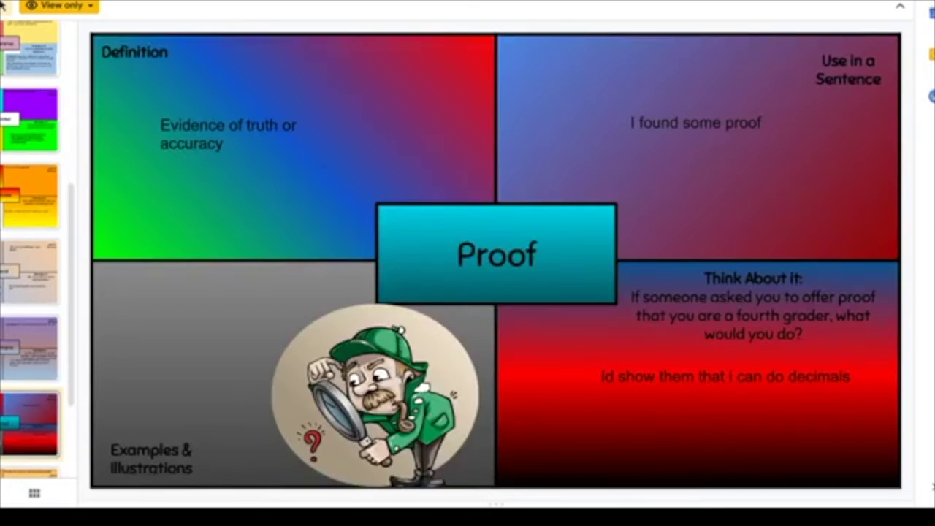
{"action": "key", "text": "Down"}
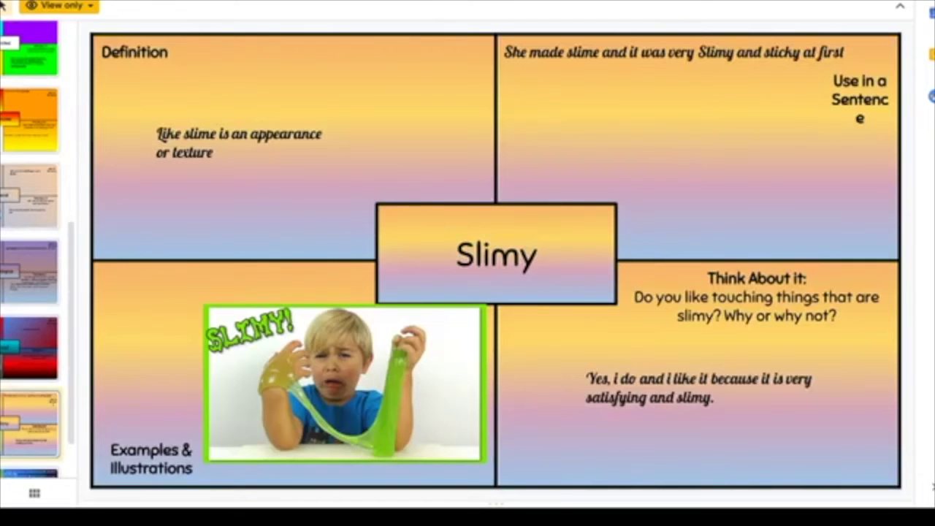
{"action": "key", "text": "Down"}
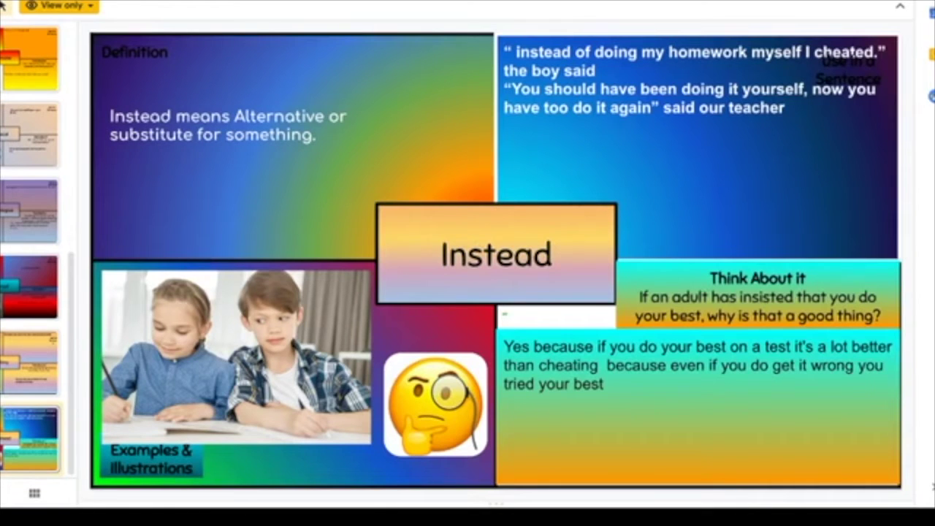
{"action": "key", "text": "Up"}
{"action": "key", "text": "Up"}
{"action": "key", "text": "Up"}
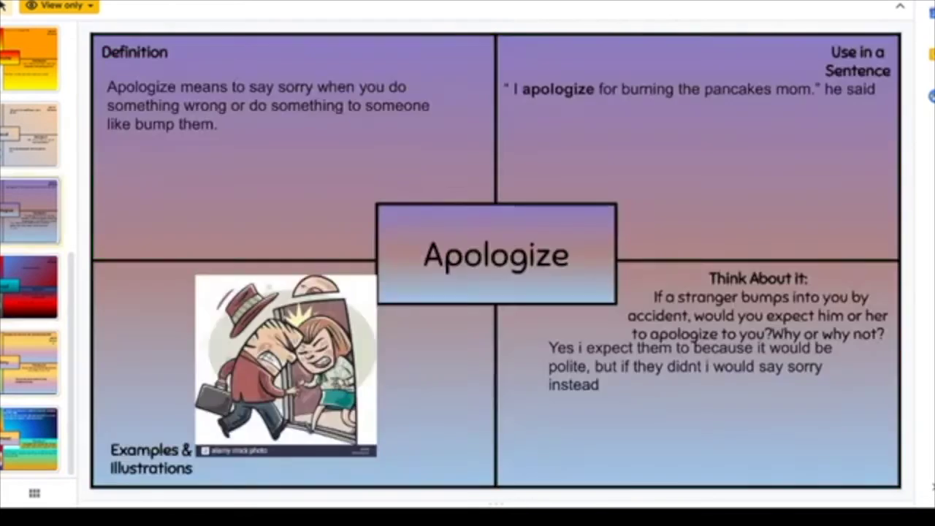
{"action": "key", "text": "Up"}
{"action": "key", "text": "Up"}
{"action": "key", "text": "Up"}
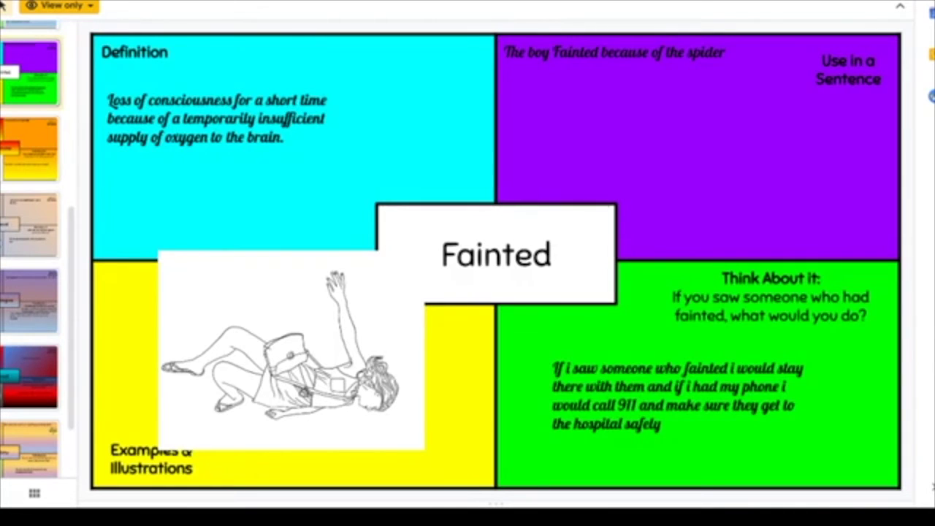
{"action": "key", "text": "Up"}
{"action": "key", "text": "Up"}
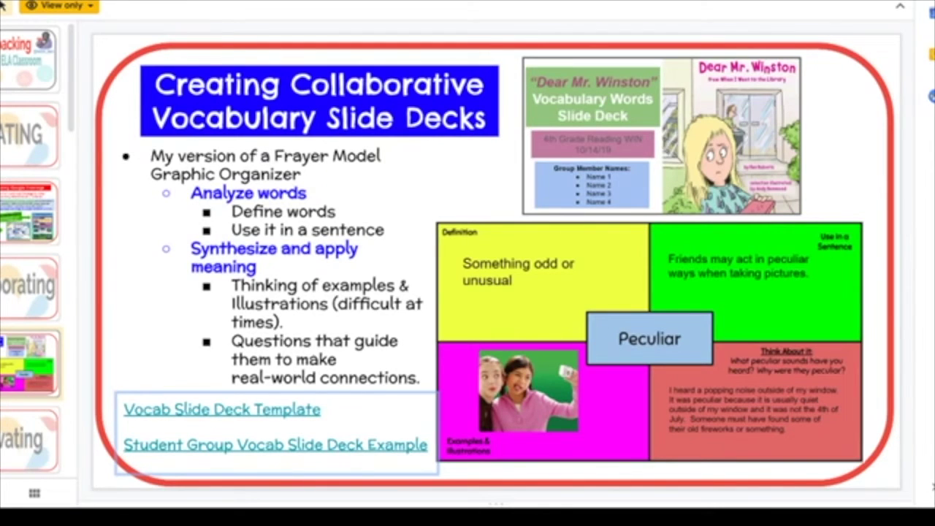
Step: Advance to the 'Innovating' section title slide
{"action": "key", "text": "Down"}
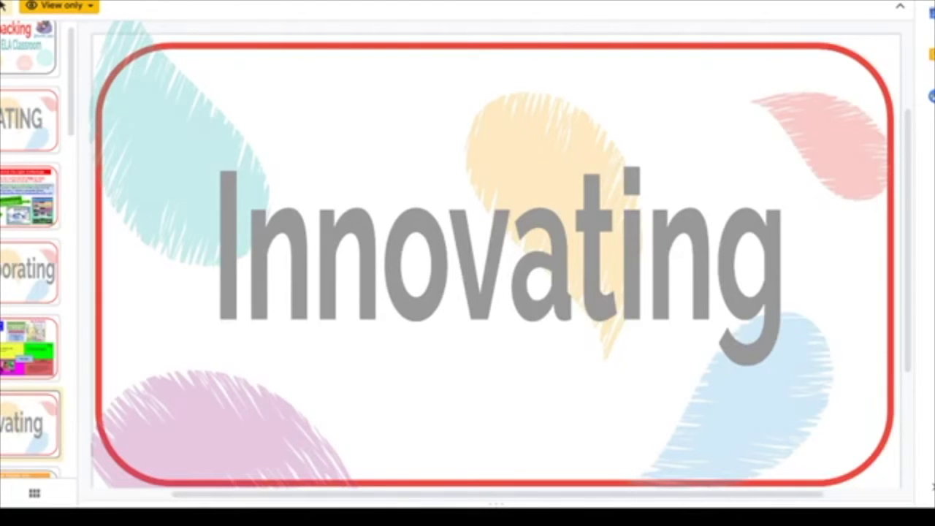
Step: Advance to the Creating Book Trailers slide and preview the linked Dear Mr. Winston script
{"action": "key", "text": "Down"}
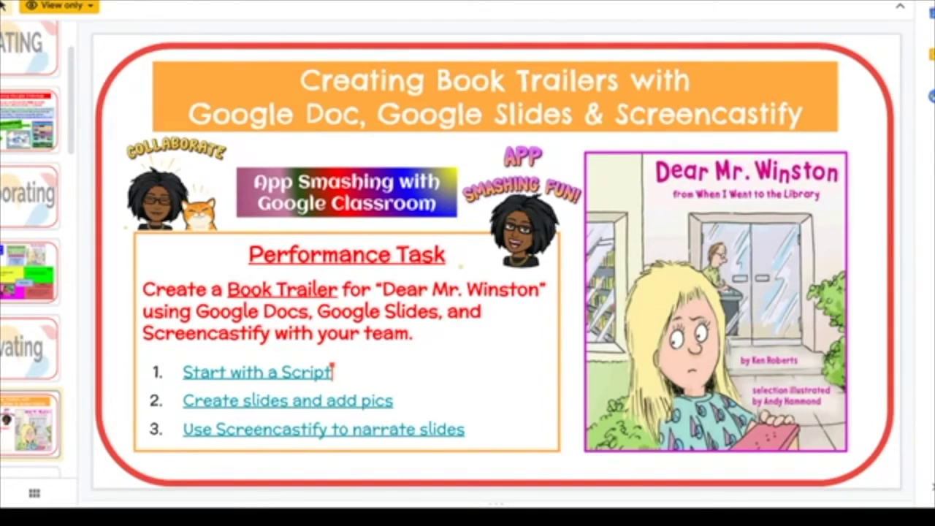
{"action": "left_click", "coordinate": [332, 371]}
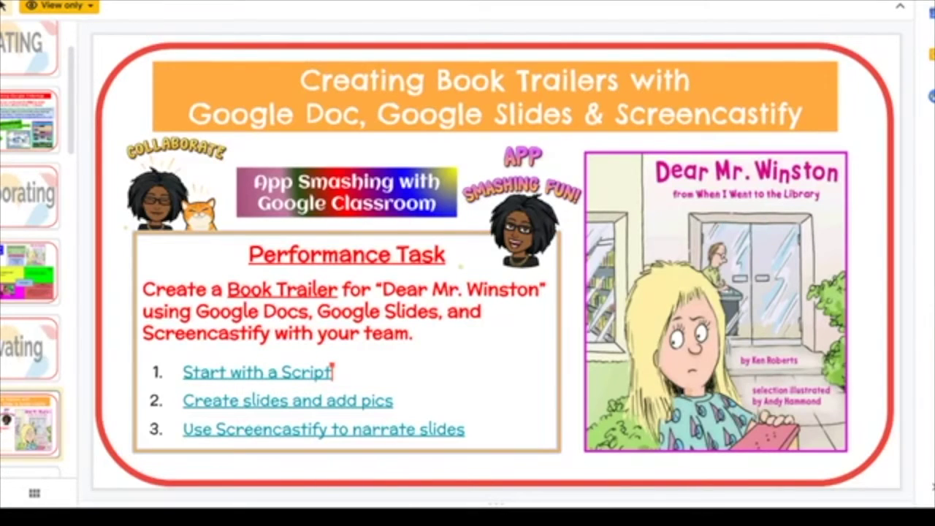
Step: Preview the Book Trailer Slides Example linked in step 3 of the Performance Task
{"action": "left_click", "coordinate": [277, 430]}
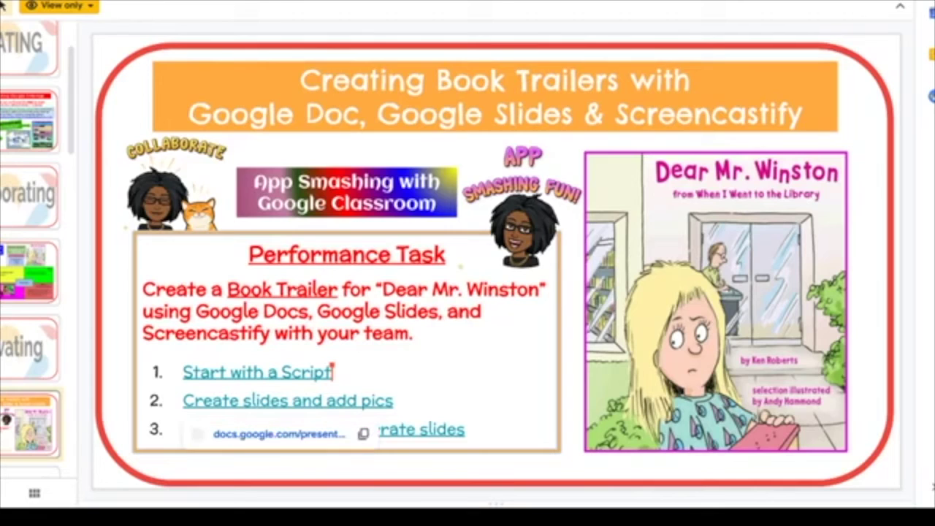